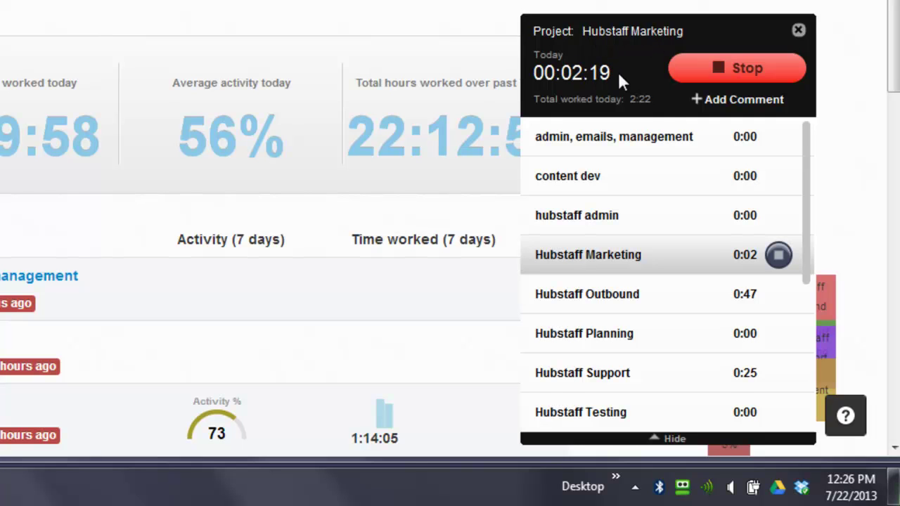
- Stop the Hubstaff Marketing timer and immediately restart it on the same project
click(708, 73)
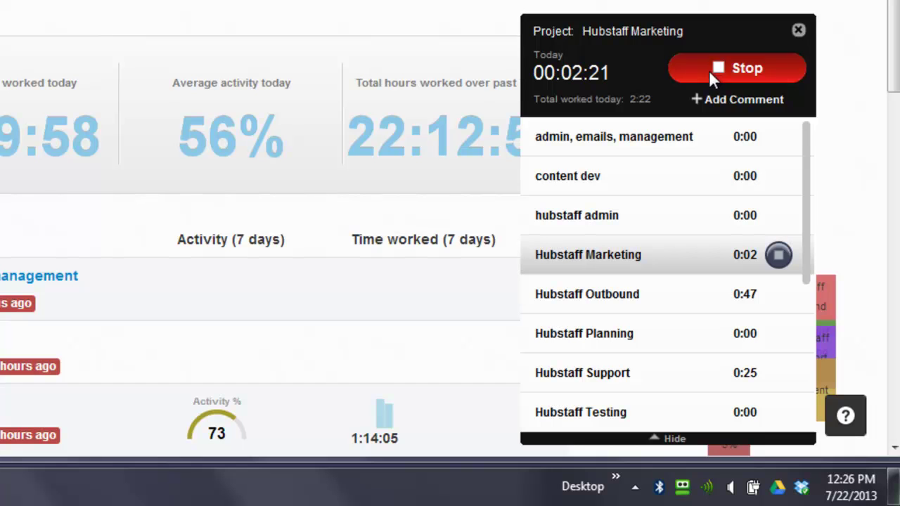
click(709, 73)
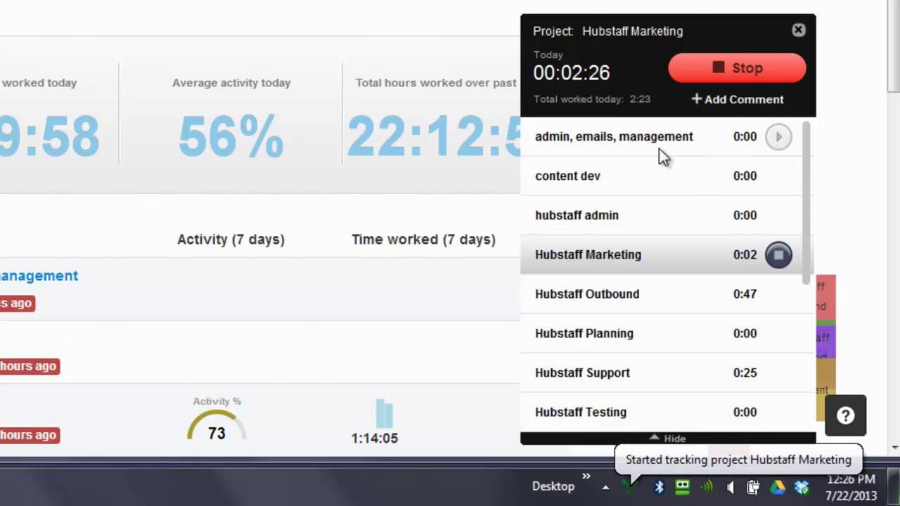
- Start tracking Hubstaff Testing, then switch the running timer to Hubstaff Outbound
scroll(686, 193, down, 3)
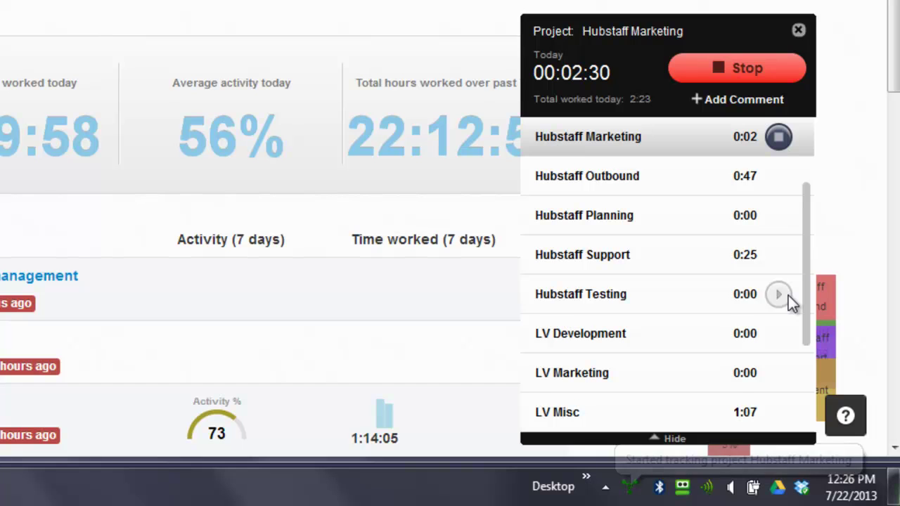
click(778, 295)
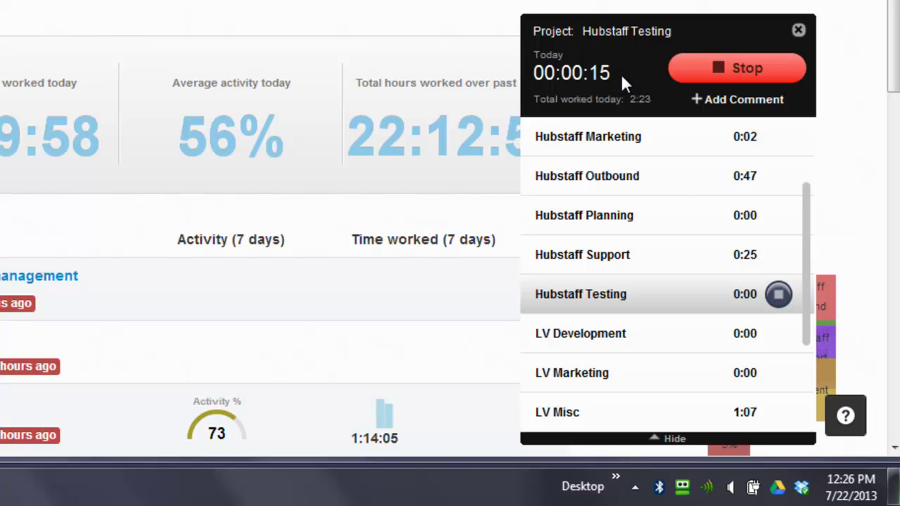
mouse_move(644, 178)
mouse_move(647, 125)
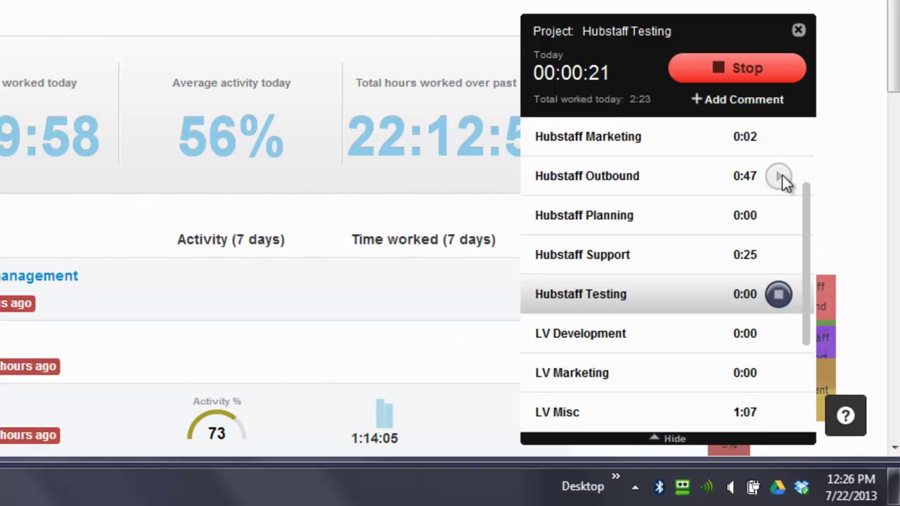
click(780, 178)
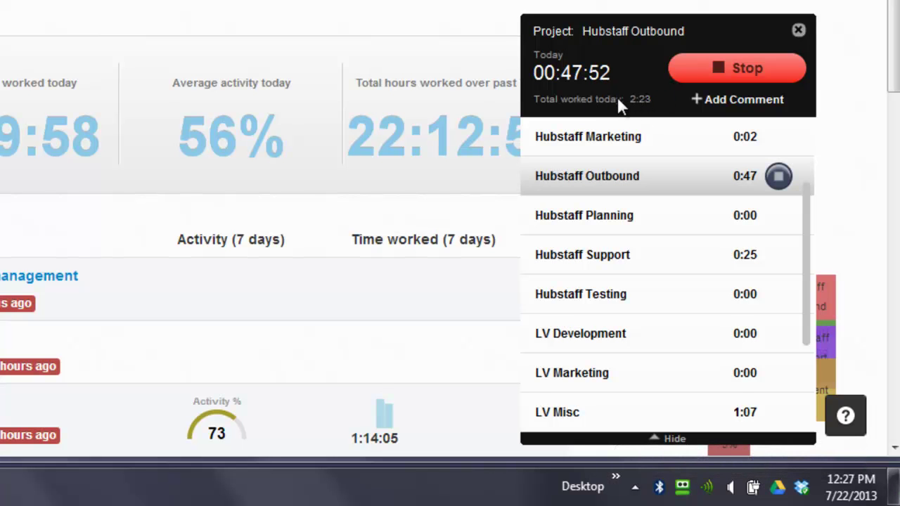
scroll(641, 169, down, 2)
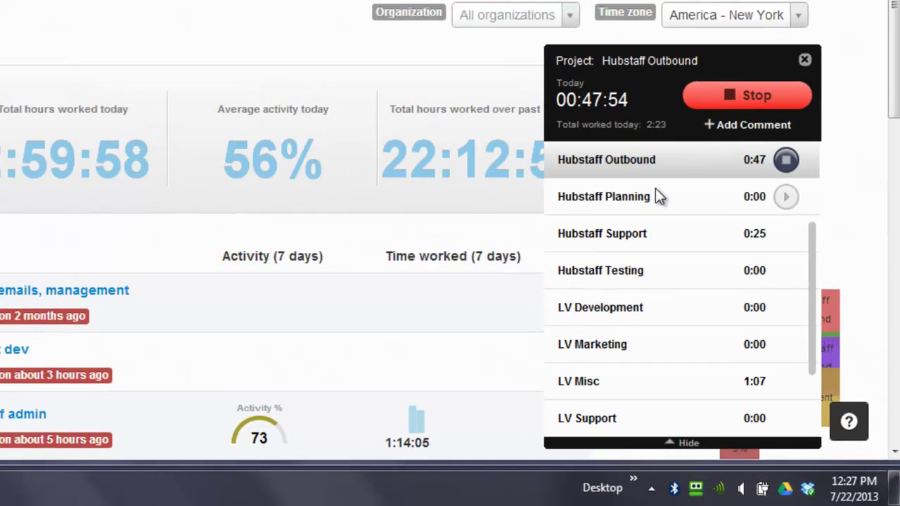
scroll(638, 171, up, 3)
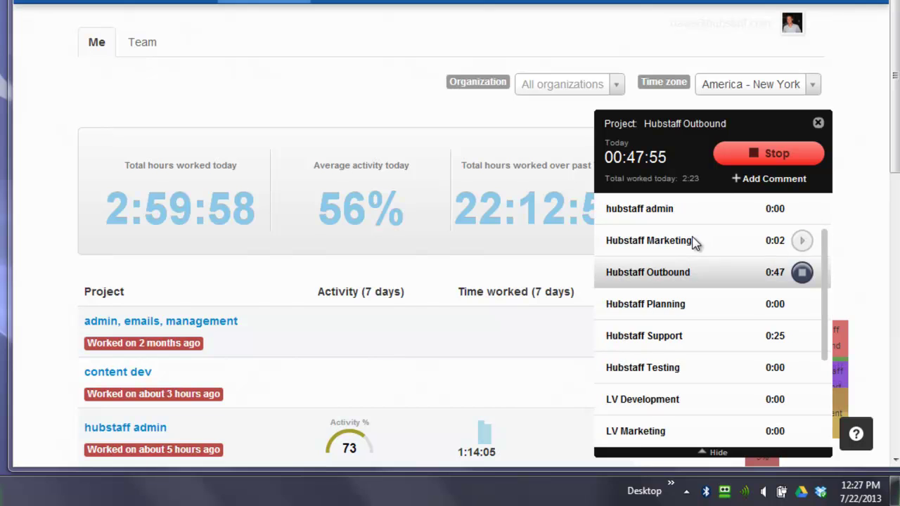
- Add and save the comment 'note' to Hubstaff Outbound
click(750, 185)
text(note)
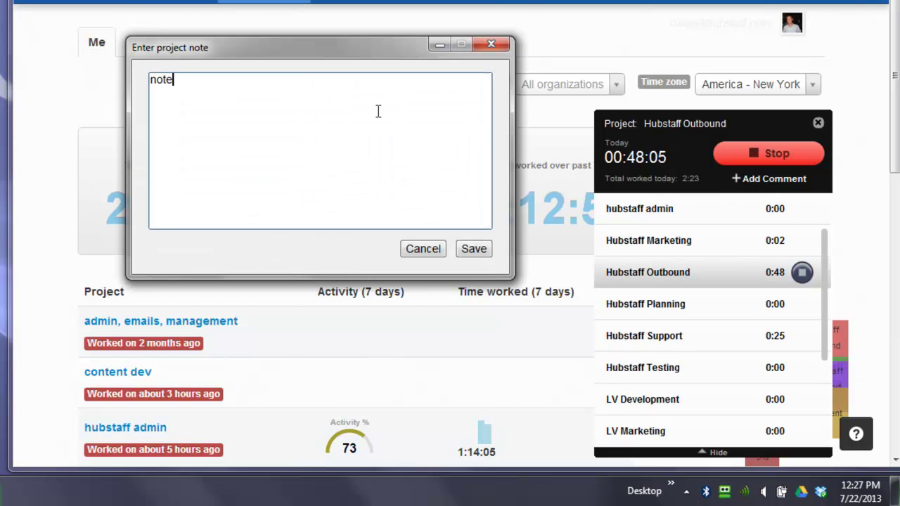
click(474, 251)
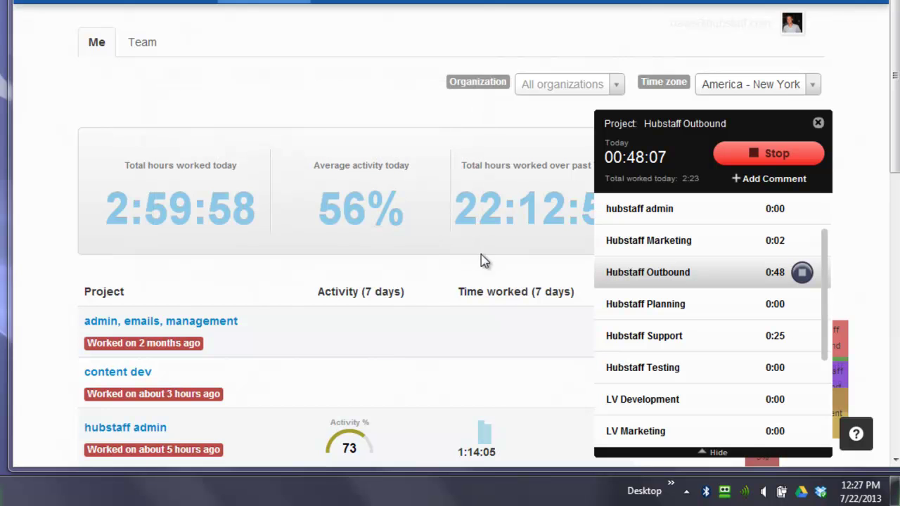
- Show the saved note on the dashboard's 12:20 activity slot
mouse_move(653, 339)
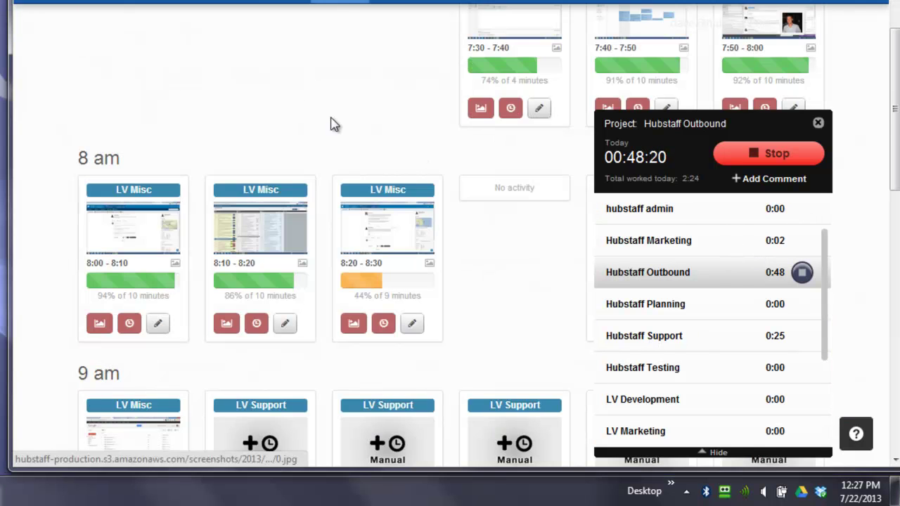
scroll(334, 124, down, 10)
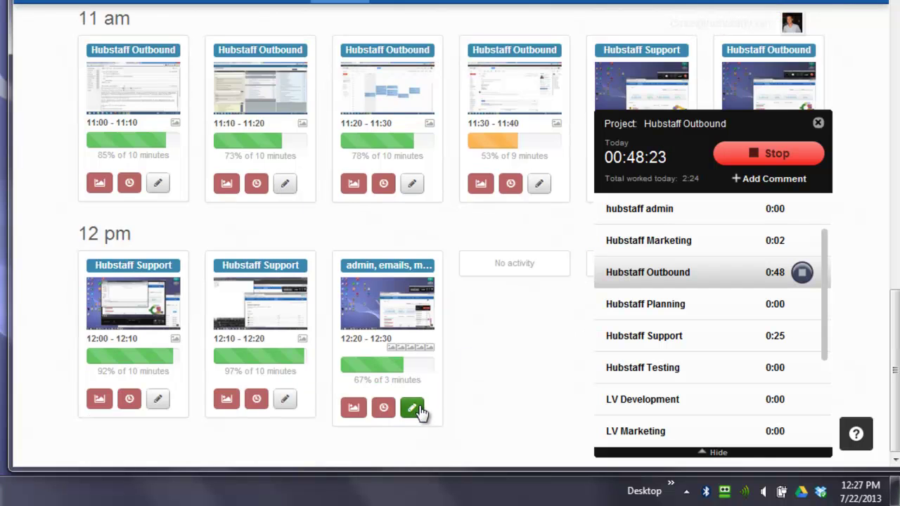
click(420, 413)
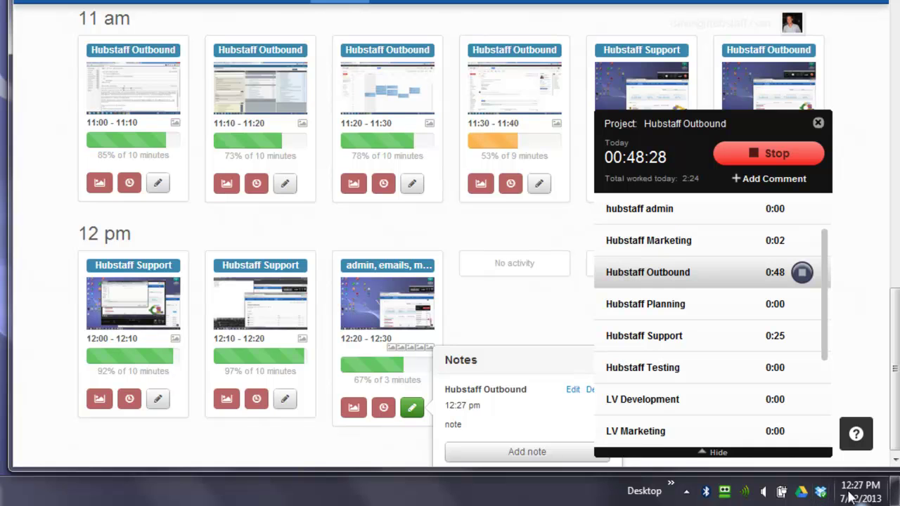
- Collapse the timer's project list, move the window to mid-screen, and expand the list again
click(716, 454)
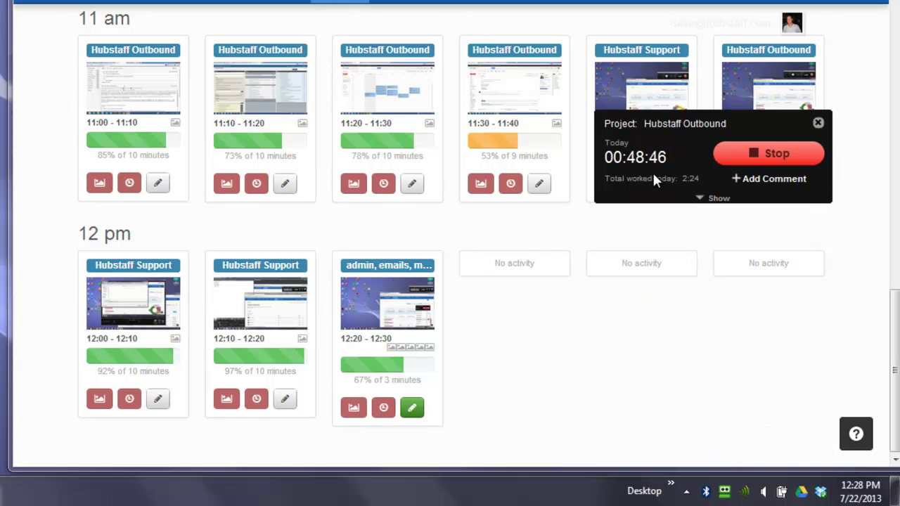
drag(653, 179, 611, 139)
click(629, 222)
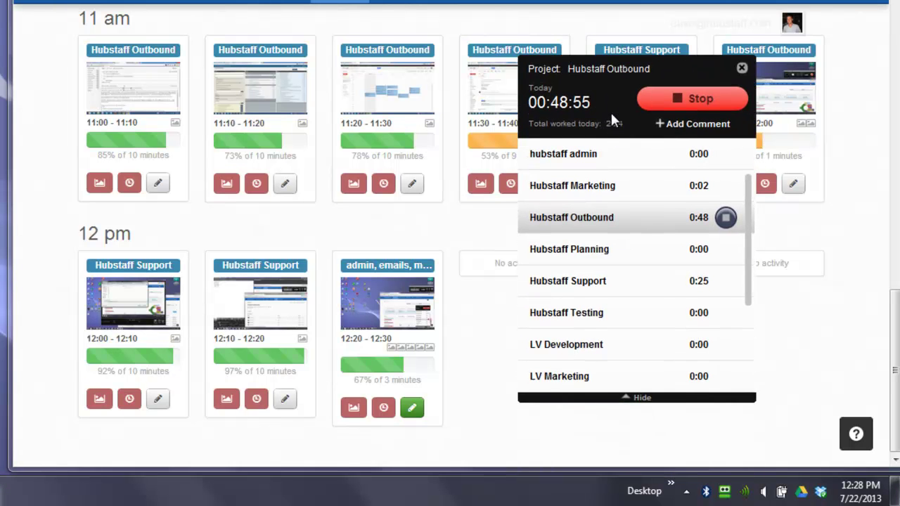
scroll(731, 331, down, 3)
scroll(724, 313, up, 3)
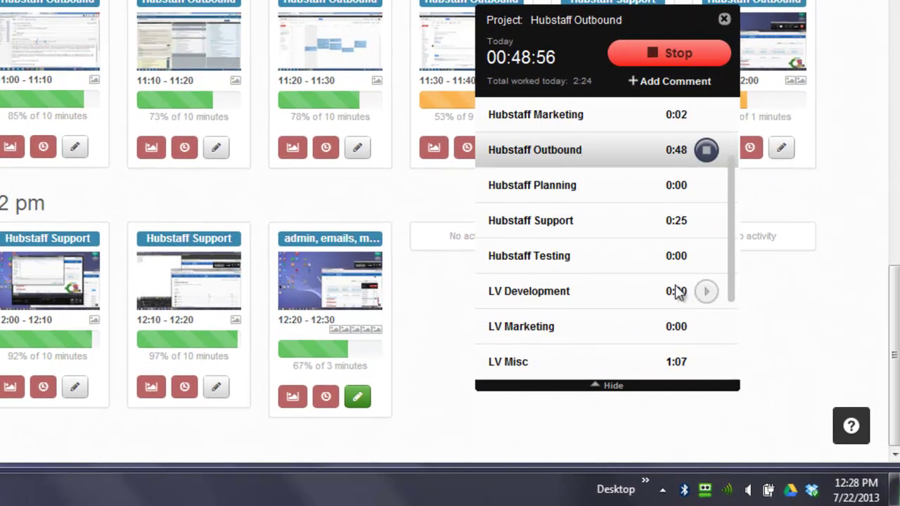
- Close the timer window and pin the Hubstaff icon to the visible taskbar tray
click(725, 21)
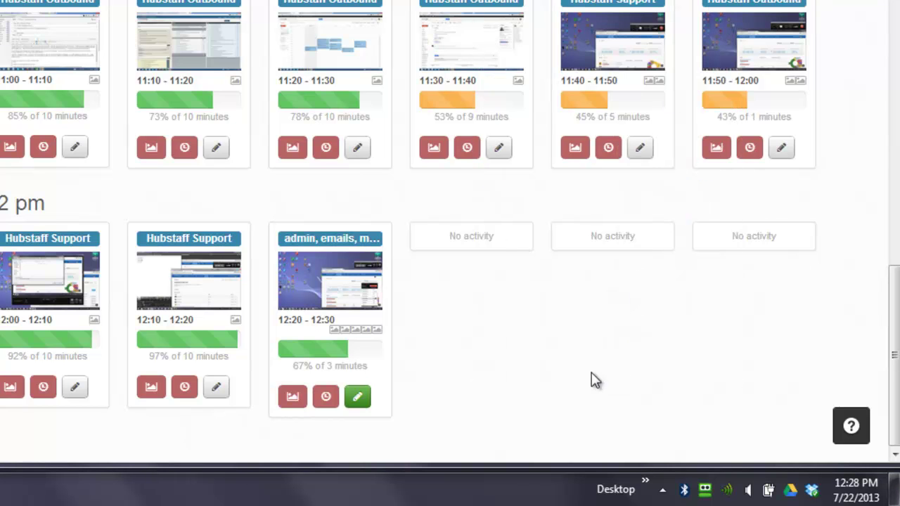
click(663, 490)
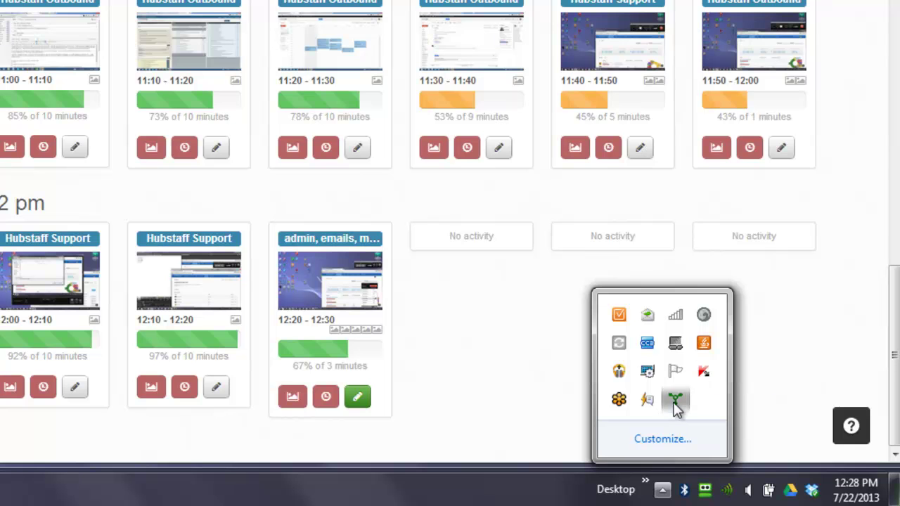
drag(675, 403, 698, 498)
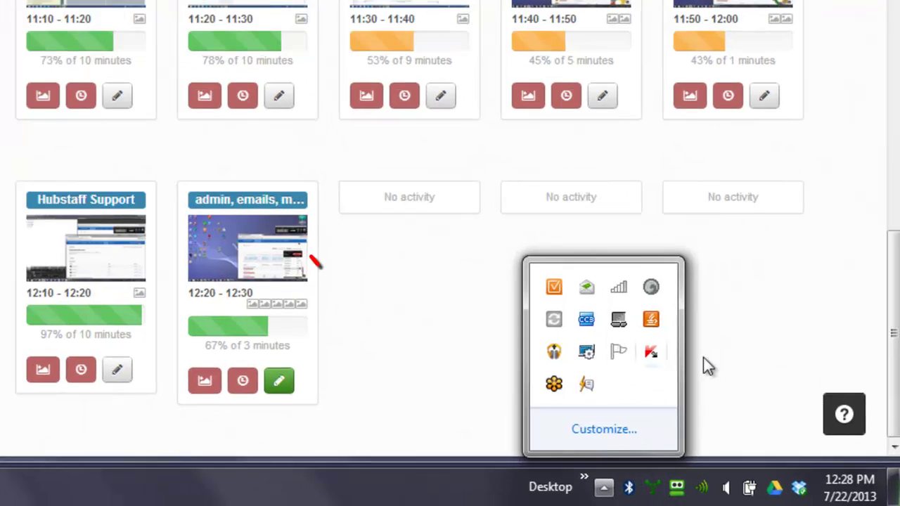
click(723, 385)
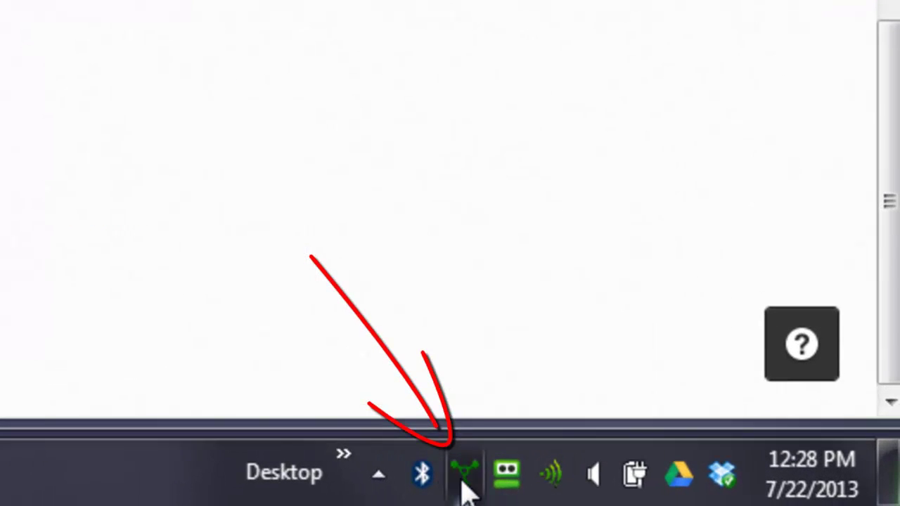
- Open the timer popup from the pinned tray icon and close it, twice
click(462, 484)
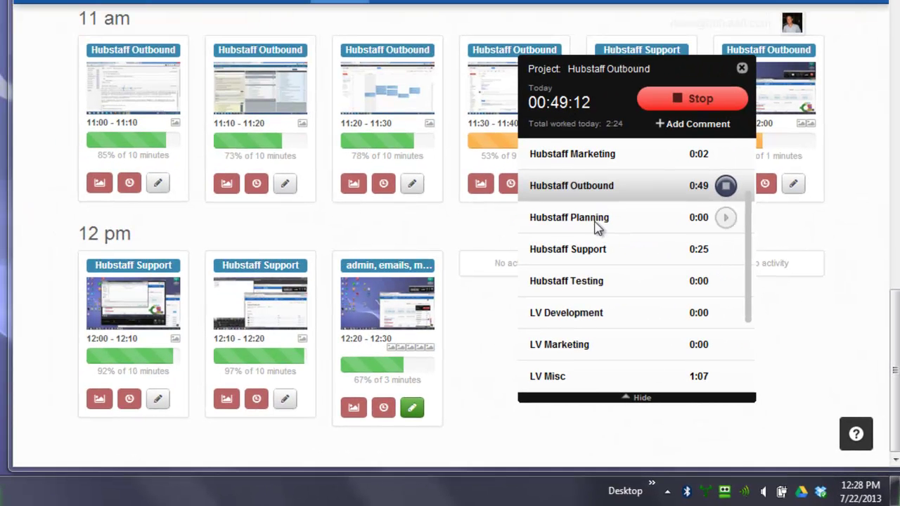
click(742, 67)
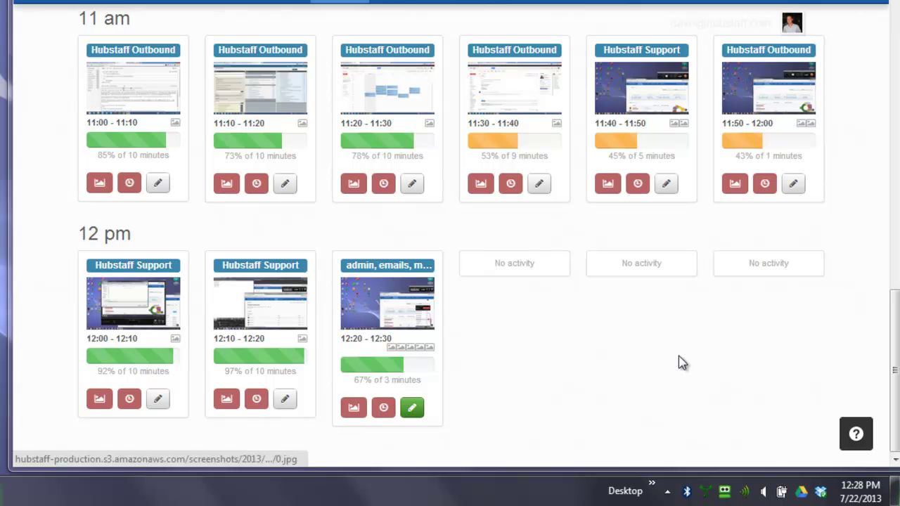
click(709, 496)
click(741, 67)
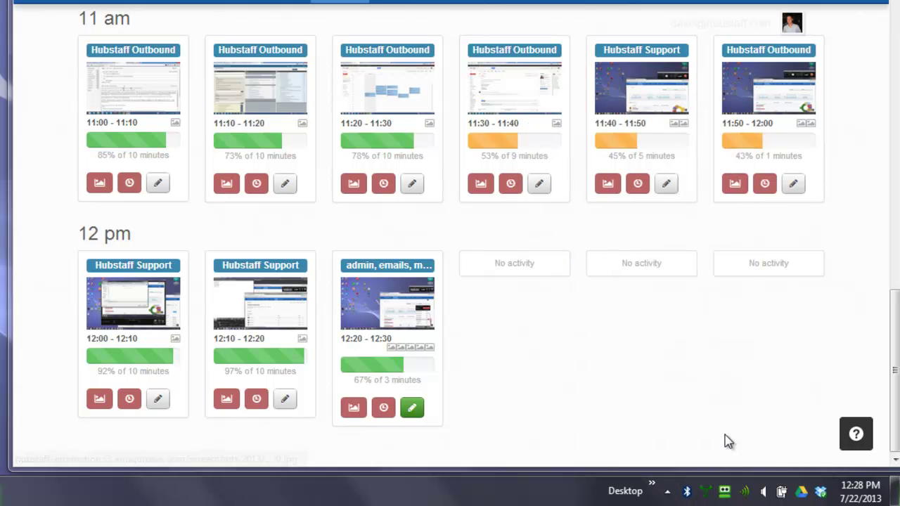
- Switch tracking to admin, emails, management from the tray menu
right_click(708, 495)
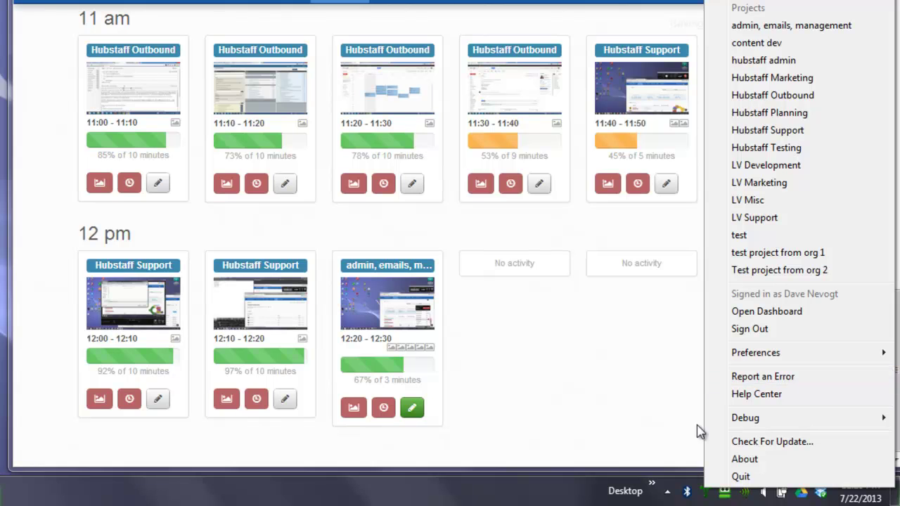
right_click(706, 492)
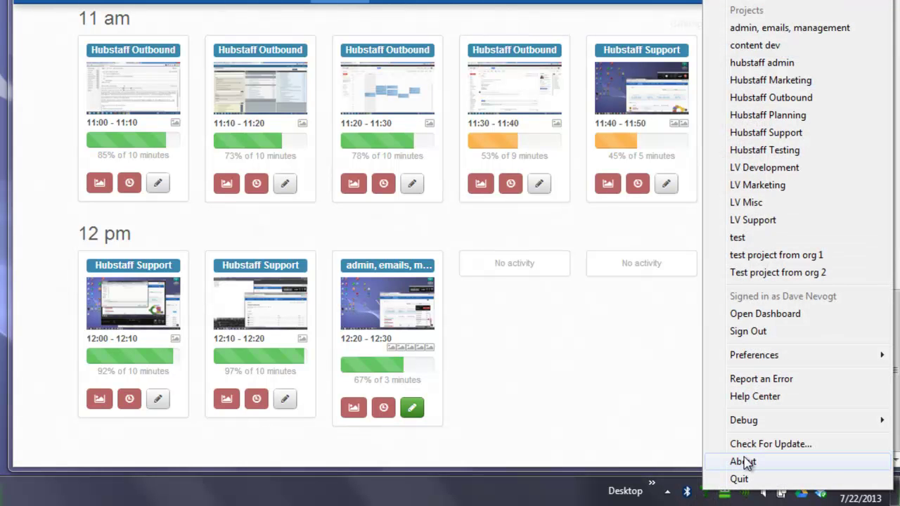
click(777, 29)
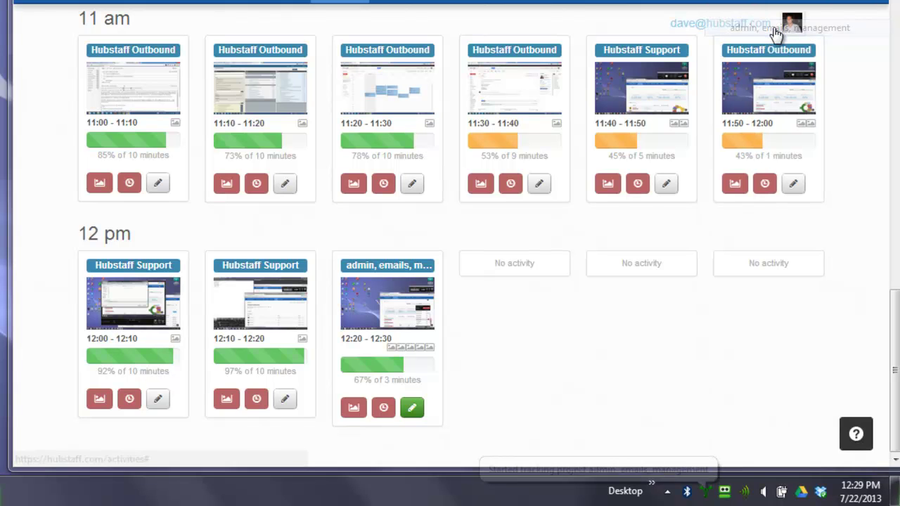
- Switch tracking to Hubstaff Planning, then bring up the web dashboard
click(708, 492)
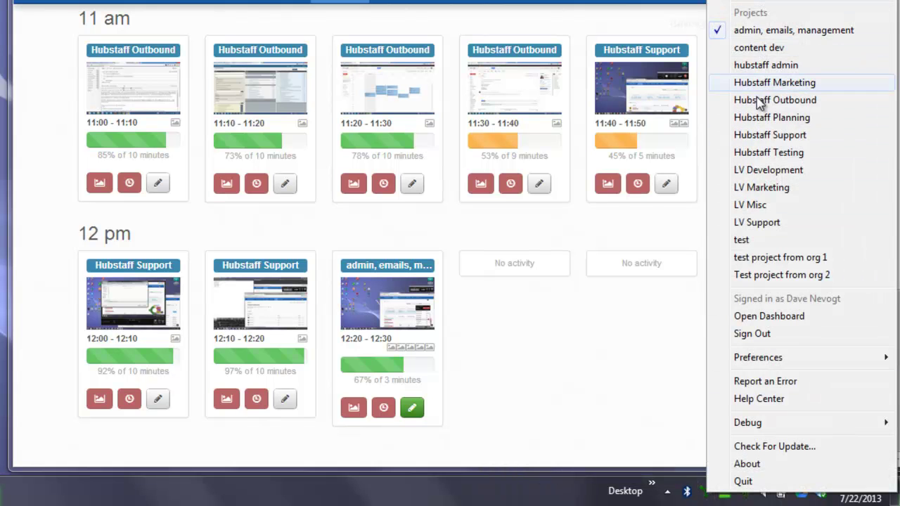
click(760, 117)
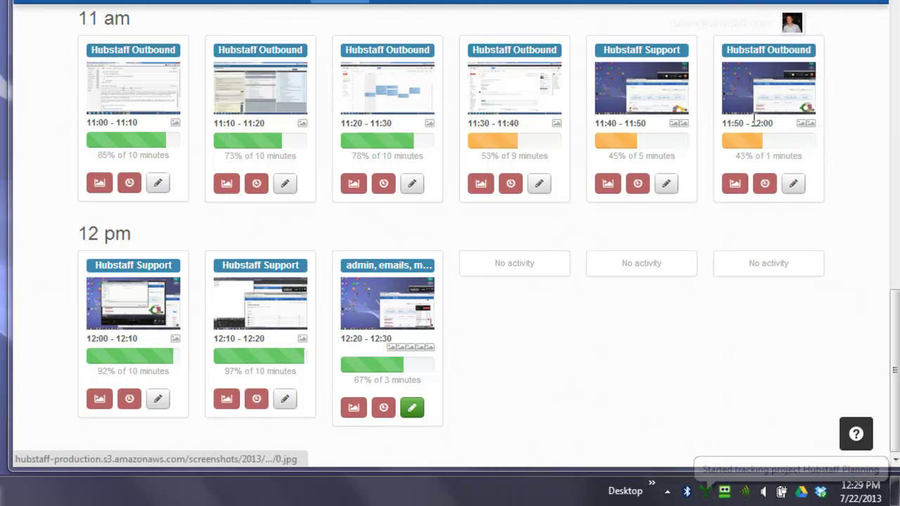
click(707, 495)
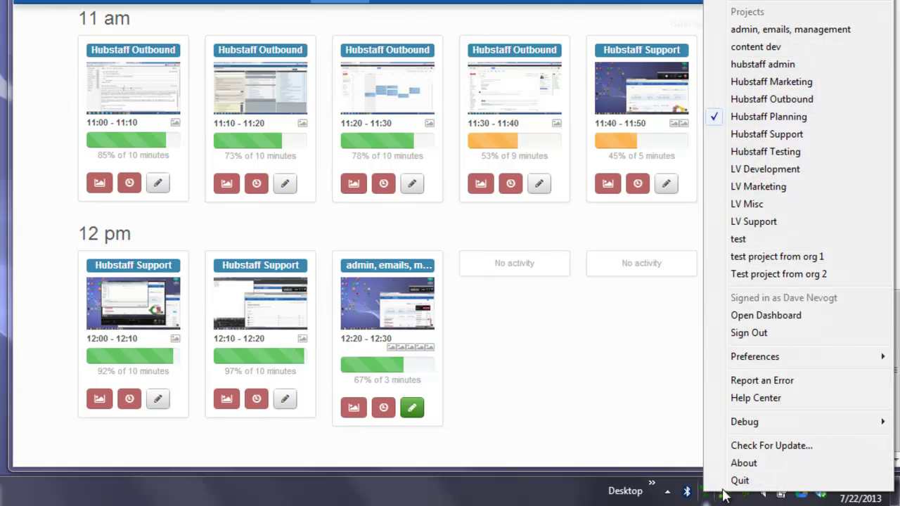
click(766, 316)
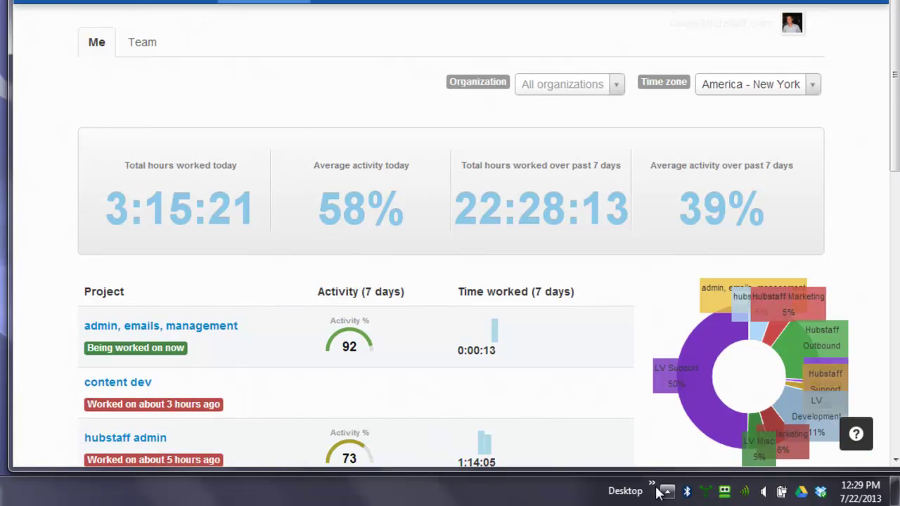
- Sign out from the tray menu and sign back in with the saved credentials
click(706, 492)
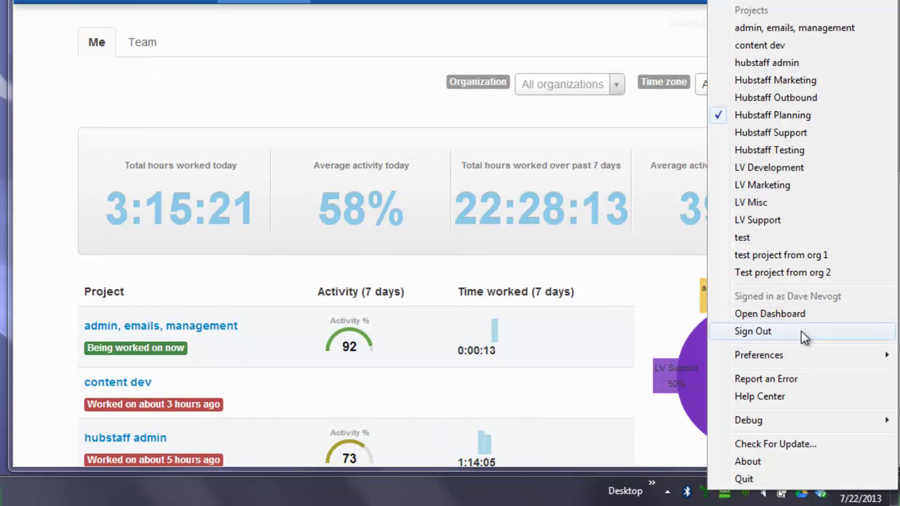
click(753, 332)
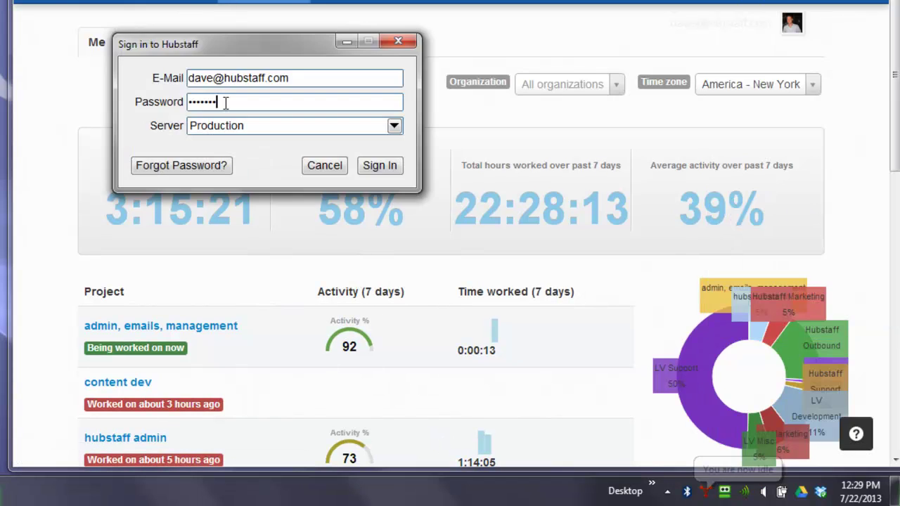
click(396, 166)
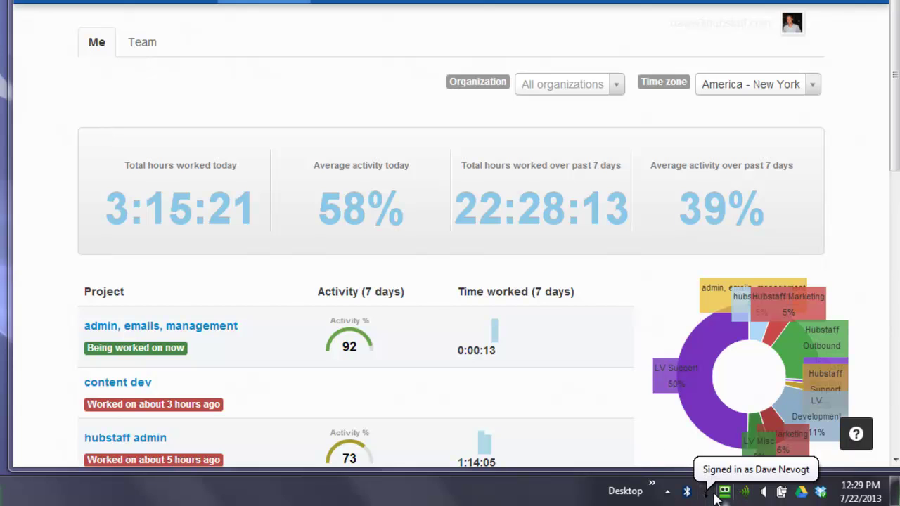
- Select LV Support as the tracked project from the tray menu
right_click(709, 495)
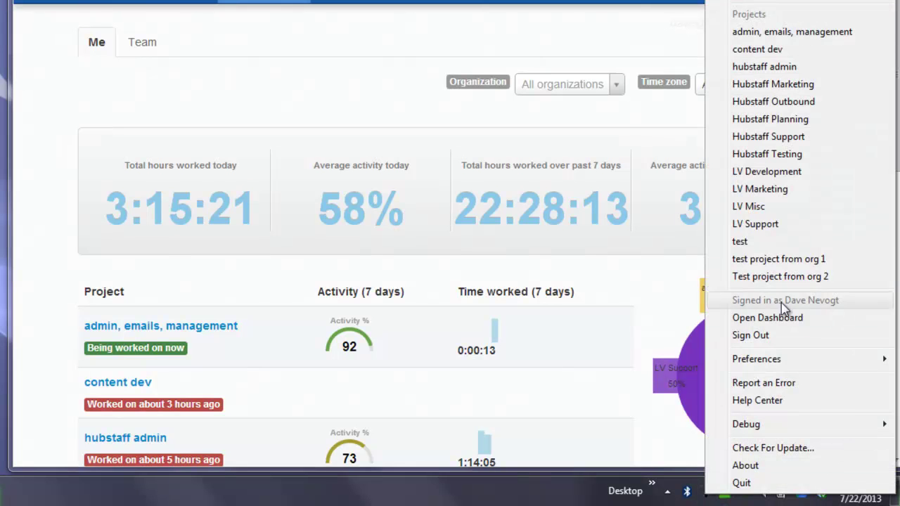
click(781, 228)
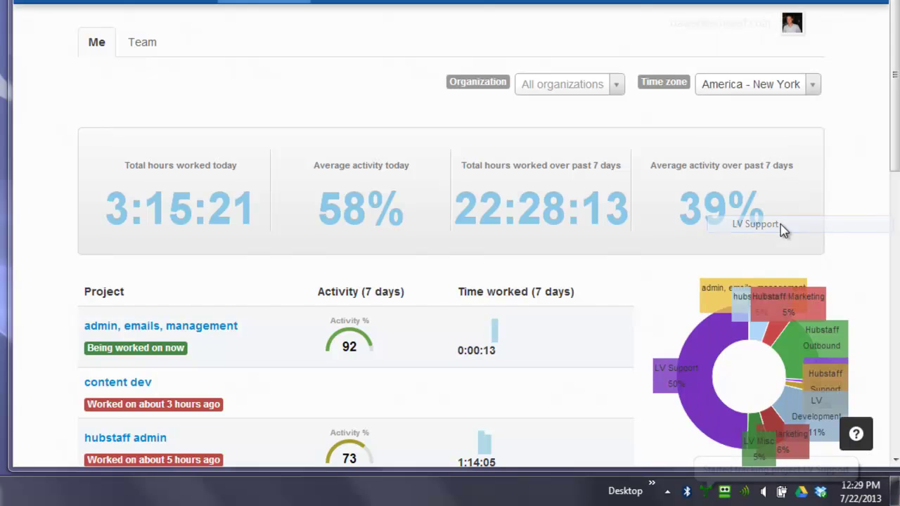
right_click(705, 496)
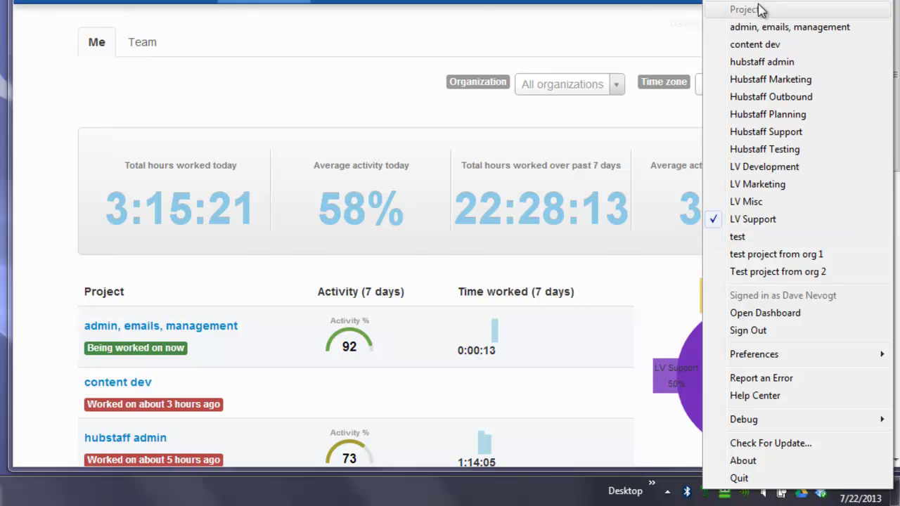
click(643, 331)
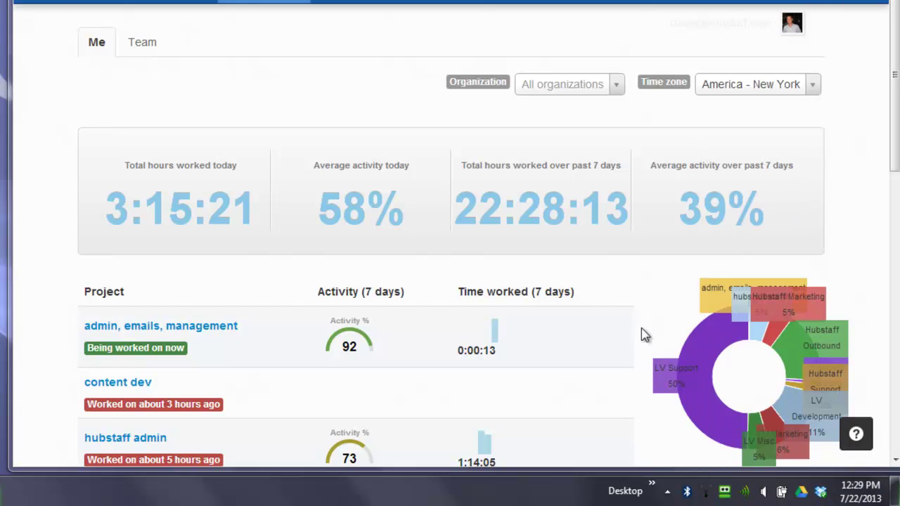
- Show the timer widget, collapse its project list, reposition it, and start the LV Support timer
click(705, 493)
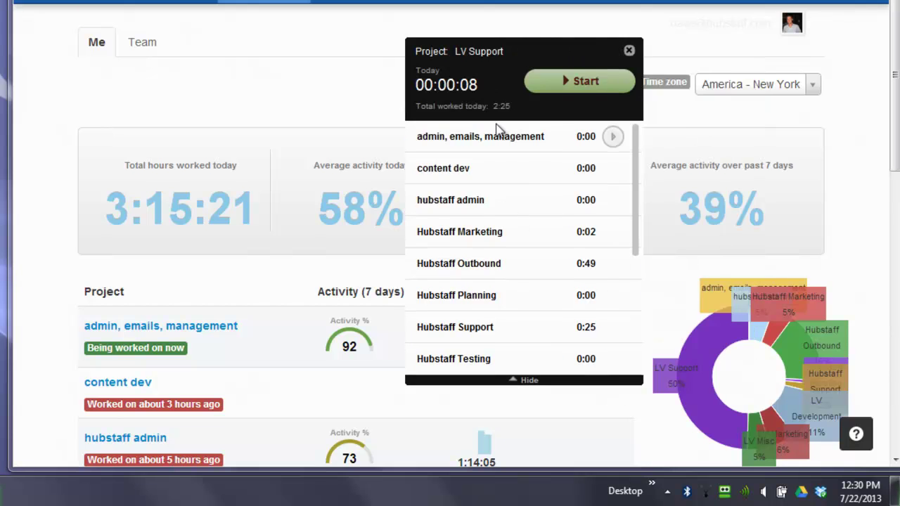
drag(508, 56, 632, 133)
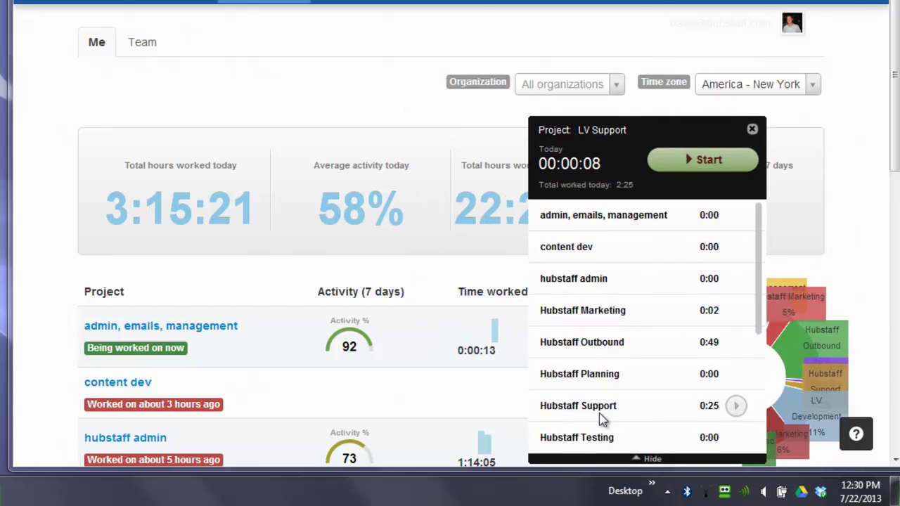
click(637, 461)
drag(631, 166, 672, 385)
click(717, 415)
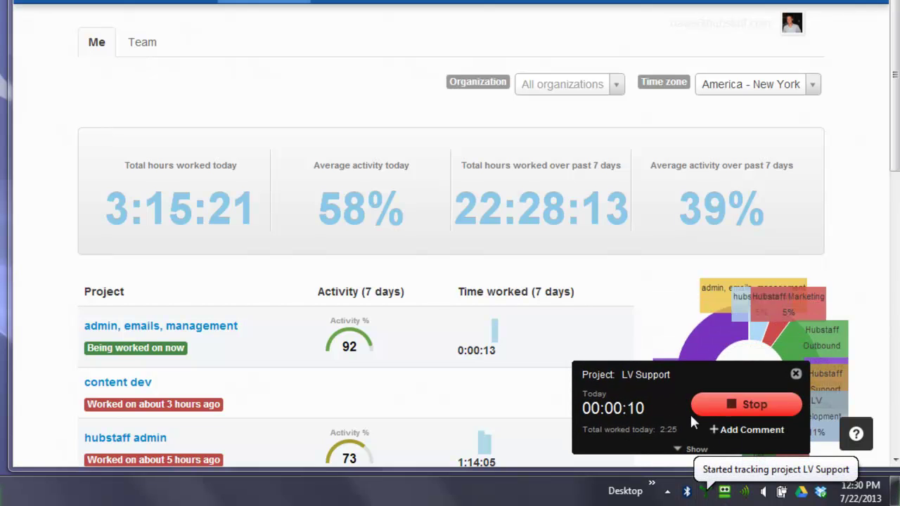
- Send an error report described as 'this is a test' from the tray menu
right_click(703, 493)
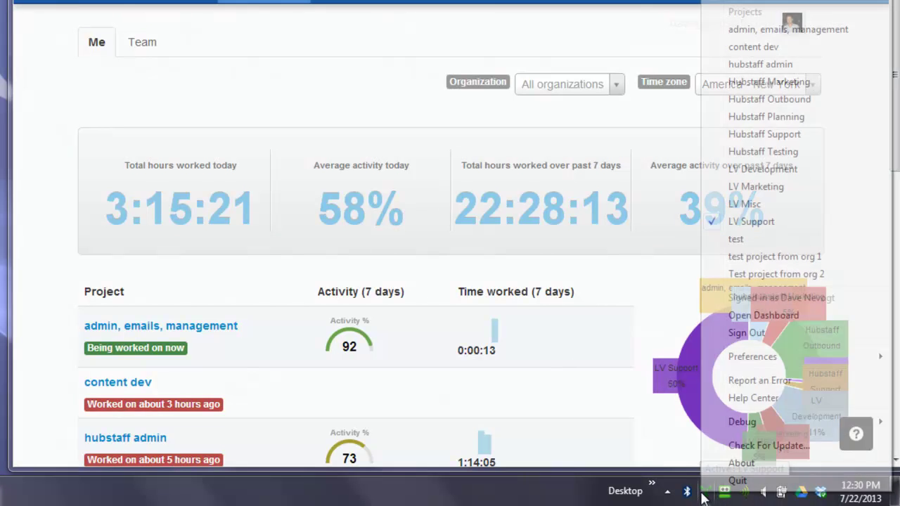
click(746, 380)
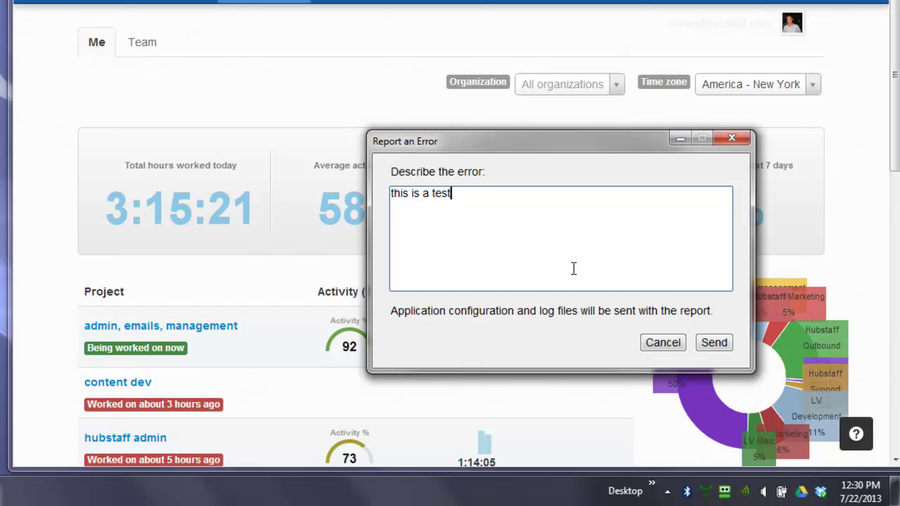
click(712, 352)
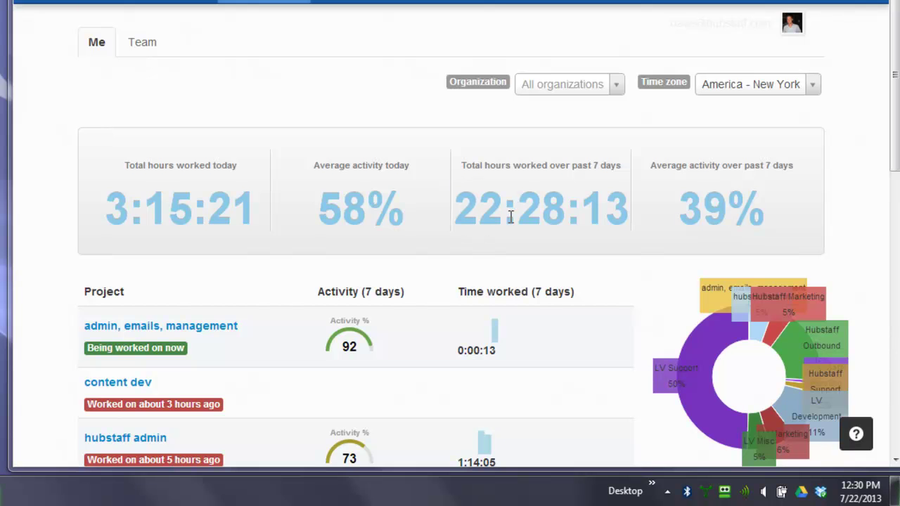
click(724, 491)
- Confirm version 0.8.7 is up to date, then start a new support message to Hubstaff
click(737, 443)
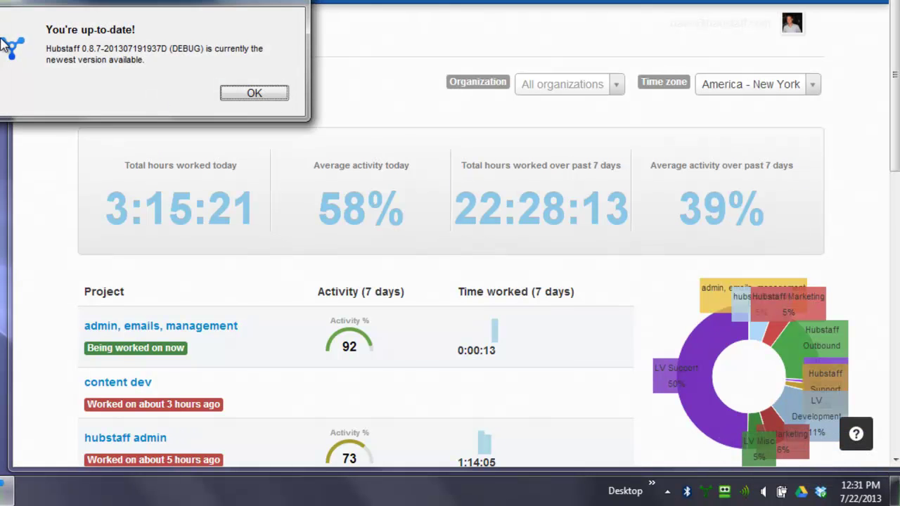
drag(39, 1, 277, 85)
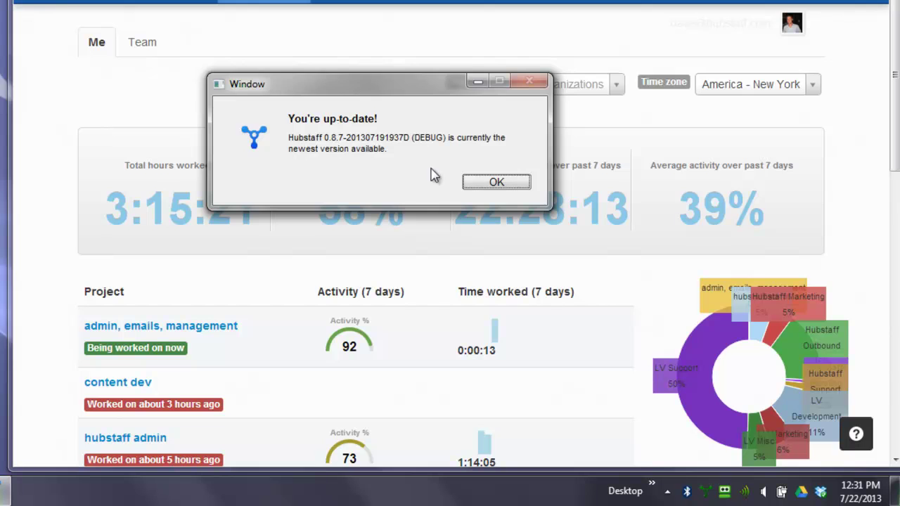
click(470, 182)
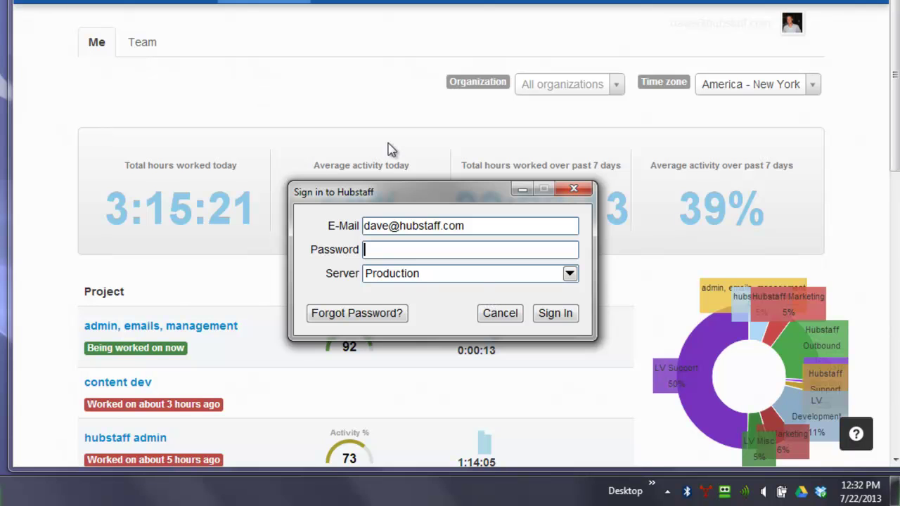
key(Escape)
click(856, 434)
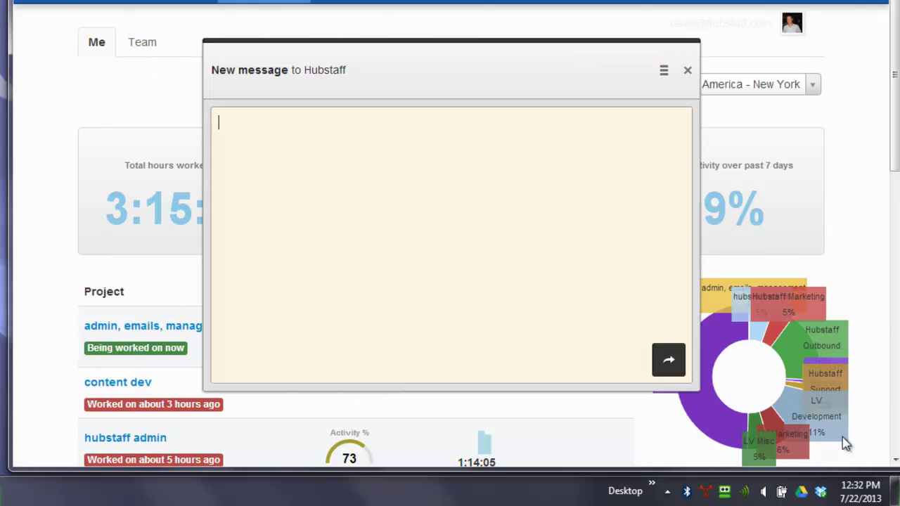